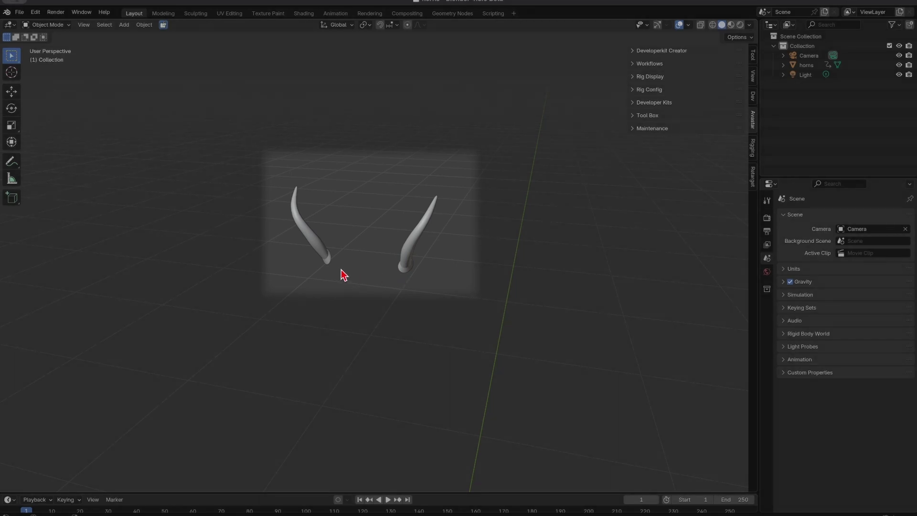
Select the horns mesh and add an Avastar avatar with its rig to the scene
{"action": "left_click", "coordinate": [431, 213]}
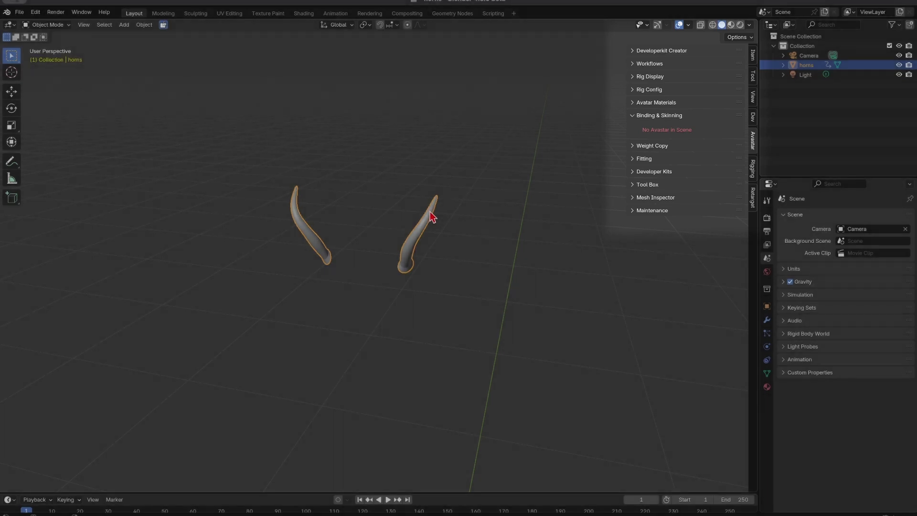
{"action": "left_click", "coordinate": [124, 25]}
{"action": "mouse_move", "coordinate": [190, 223]}
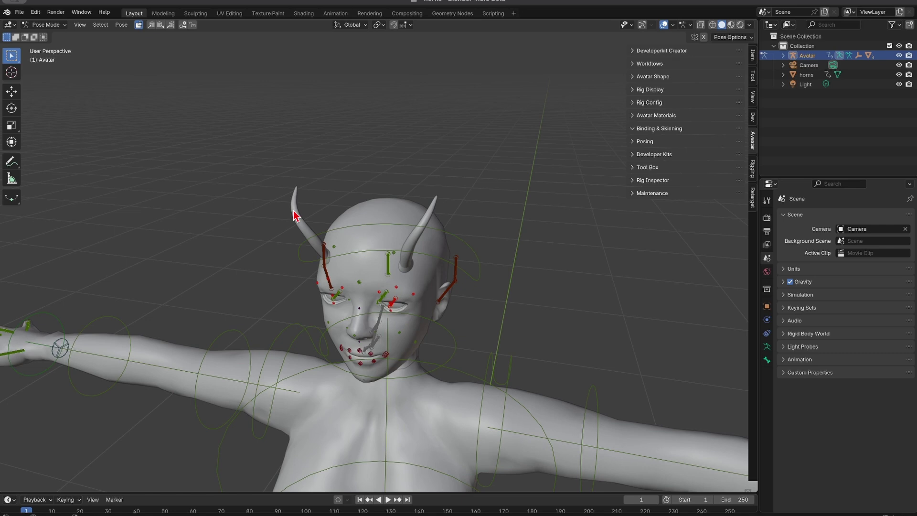
Select the head bone, switch to Object Mode to select the horns, and return the avatar rig to Pose Mode
{"action": "left_click", "coordinate": [471, 253]}
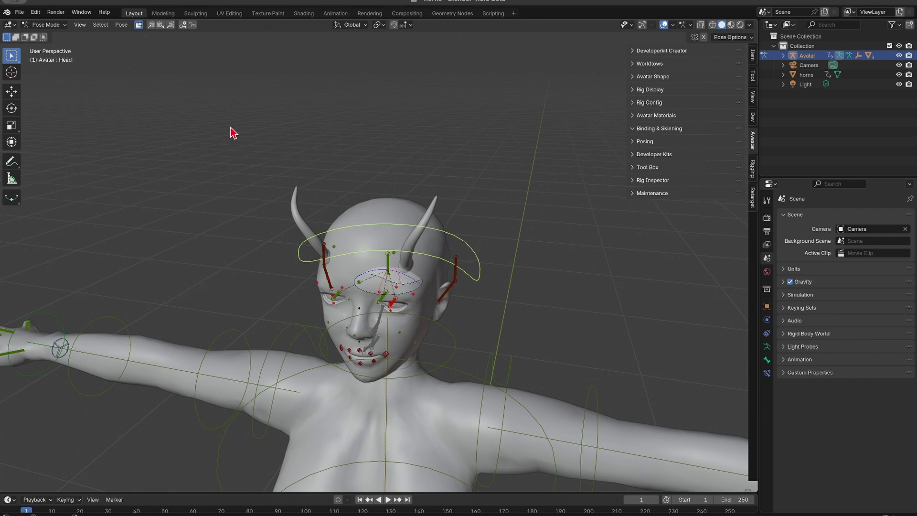
{"action": "left_click", "coordinate": [61, 28]}
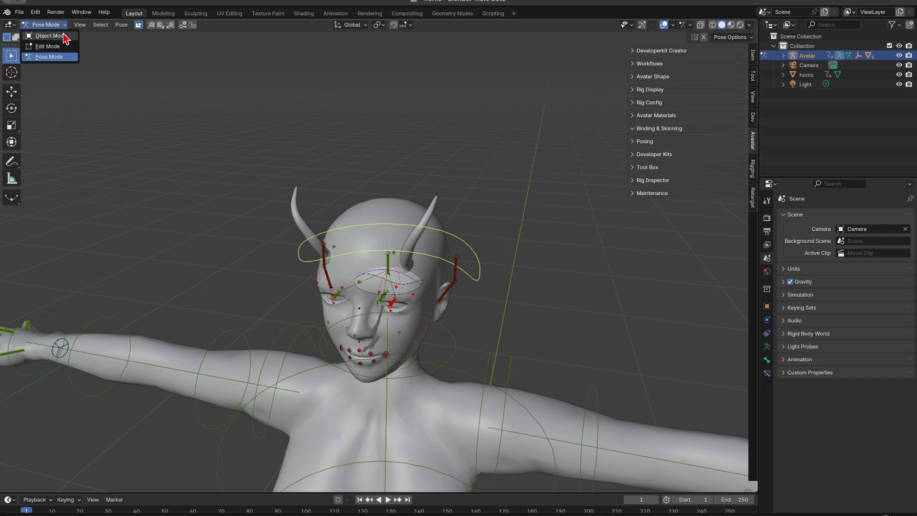
{"action": "left_click", "coordinate": [71, 38]}
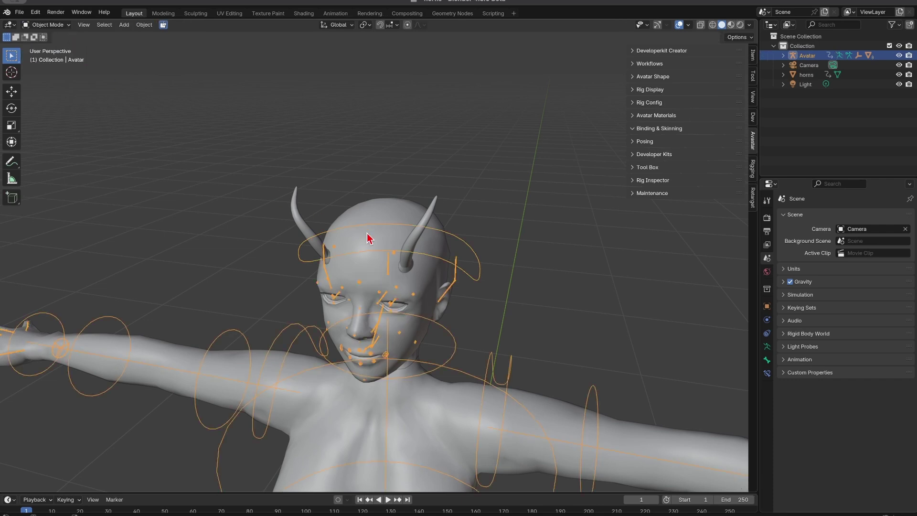
{"action": "left_click", "coordinate": [299, 219]}
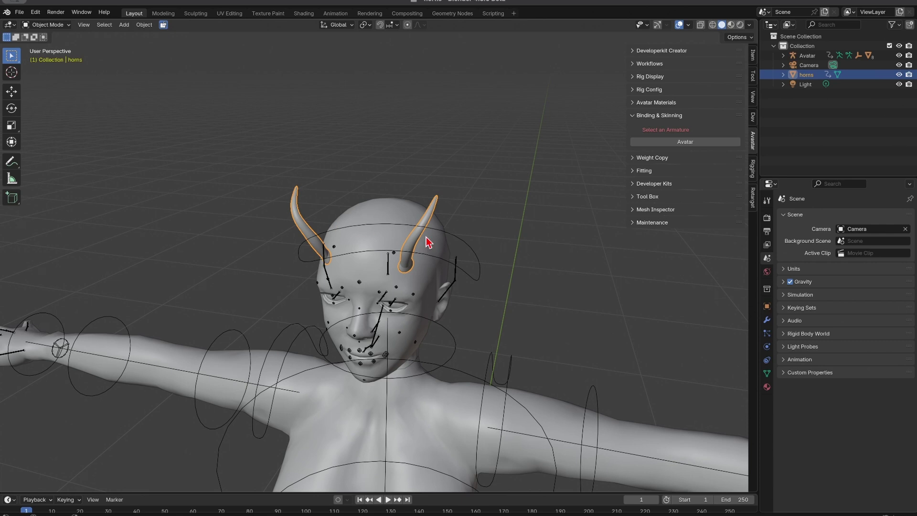
{"action": "left_click", "coordinate": [479, 259]}
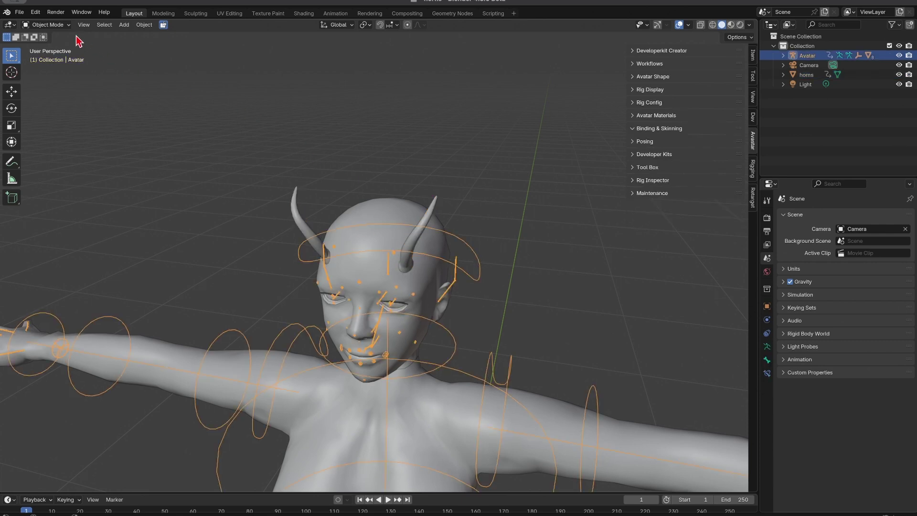
{"action": "left_click", "coordinate": [63, 26]}
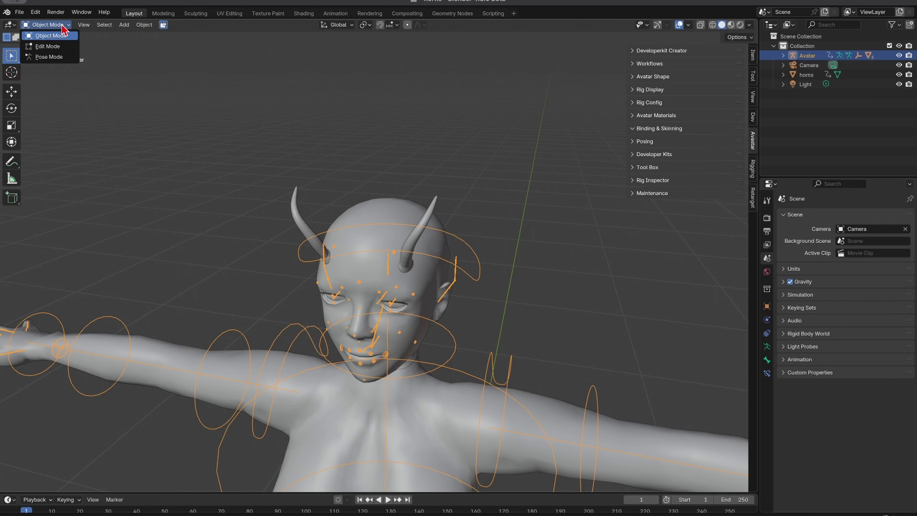
{"action": "left_click", "coordinate": [58, 57]}
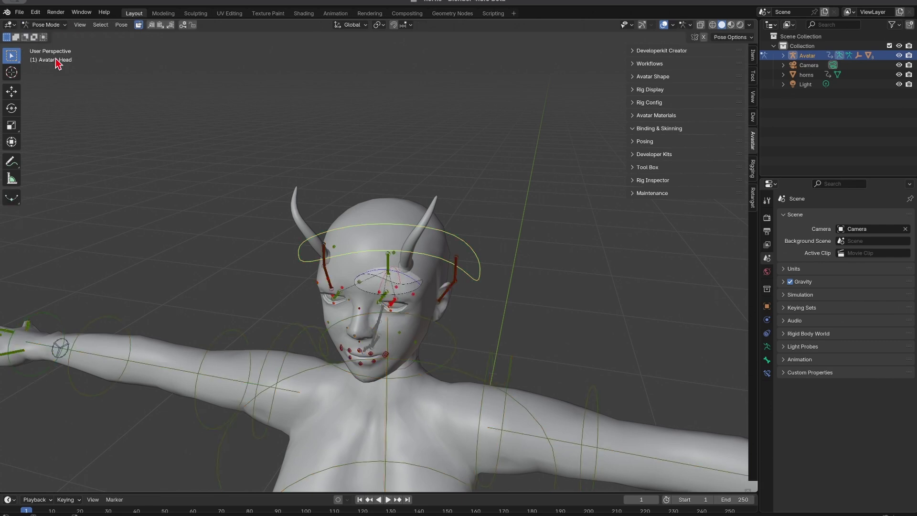
Disable Lock Object Modes and test direct selection of the horns and the avatar's head bone
{"action": "left_click", "coordinate": [37, 15]}
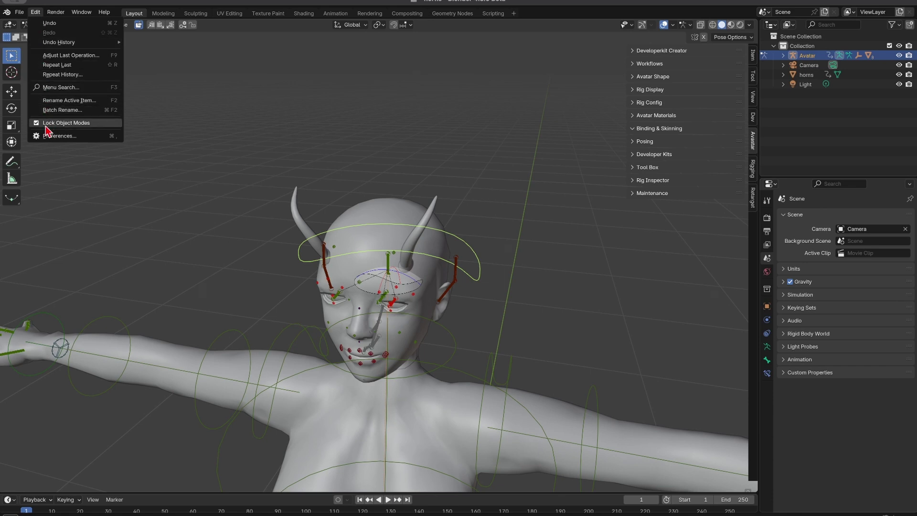
{"action": "left_click", "coordinate": [101, 124]}
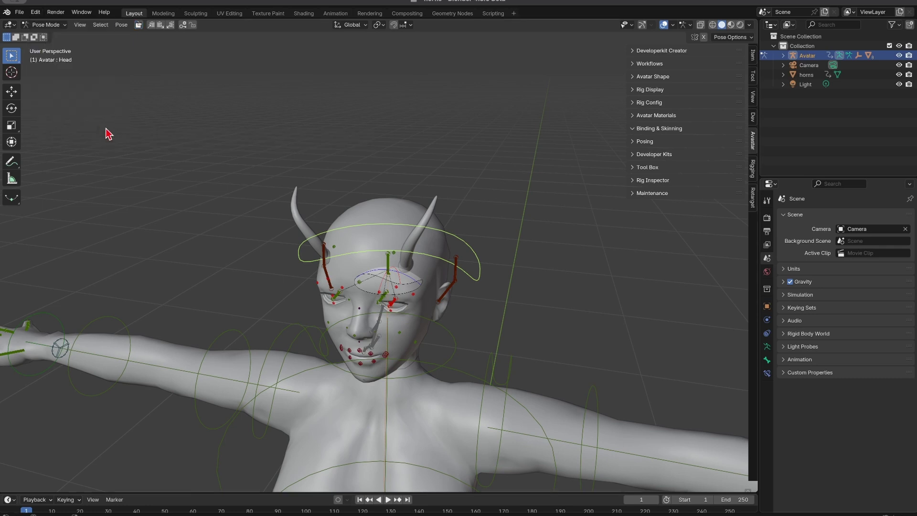
{"action": "left_click", "coordinate": [302, 228]}
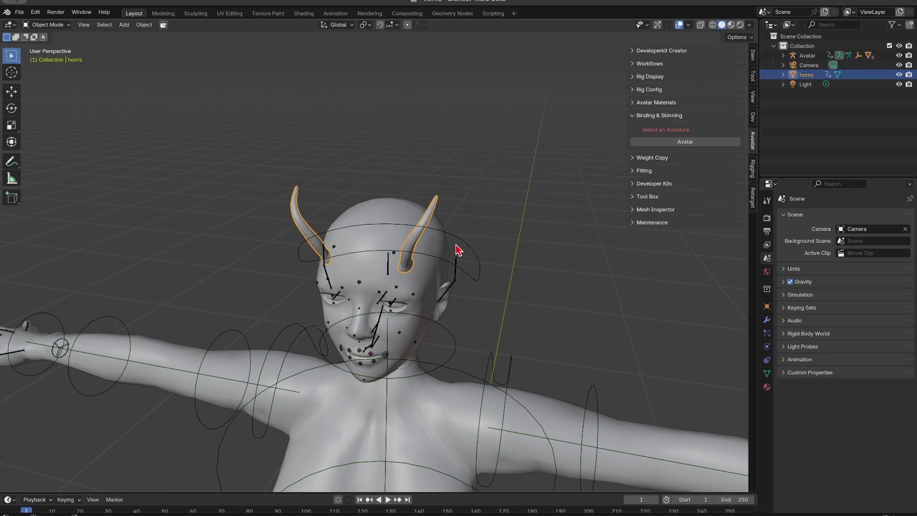
{"action": "left_click", "coordinate": [476, 253]}
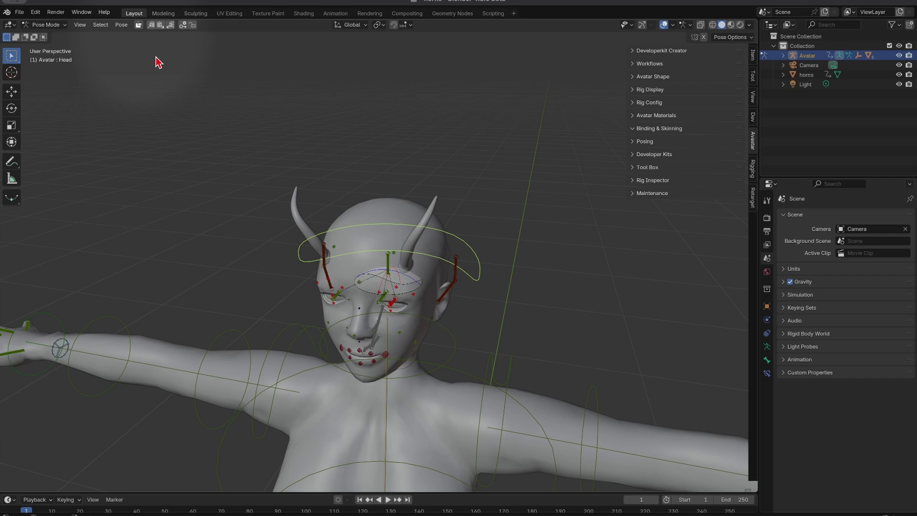
{"action": "left_click", "coordinate": [138, 25]}
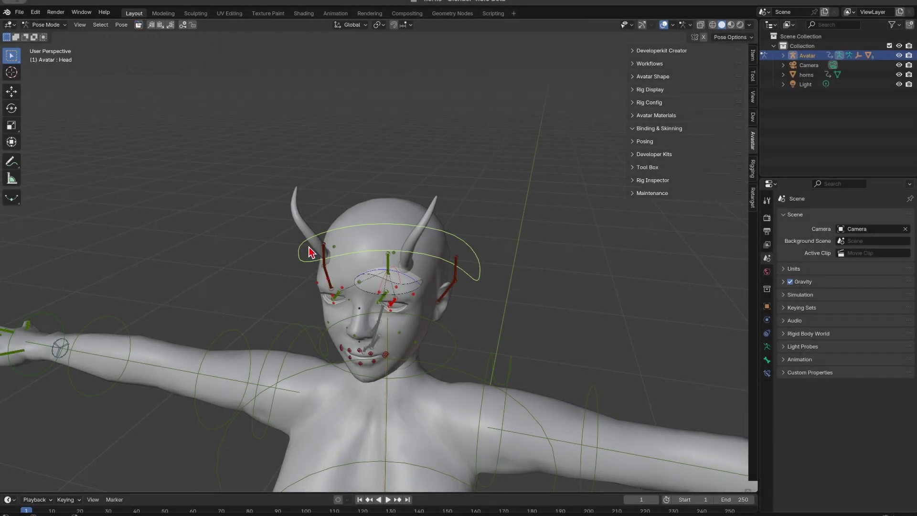
Select the horns and add the avatar armature to the selection as the active object
{"action": "left_click", "coordinate": [295, 192]}
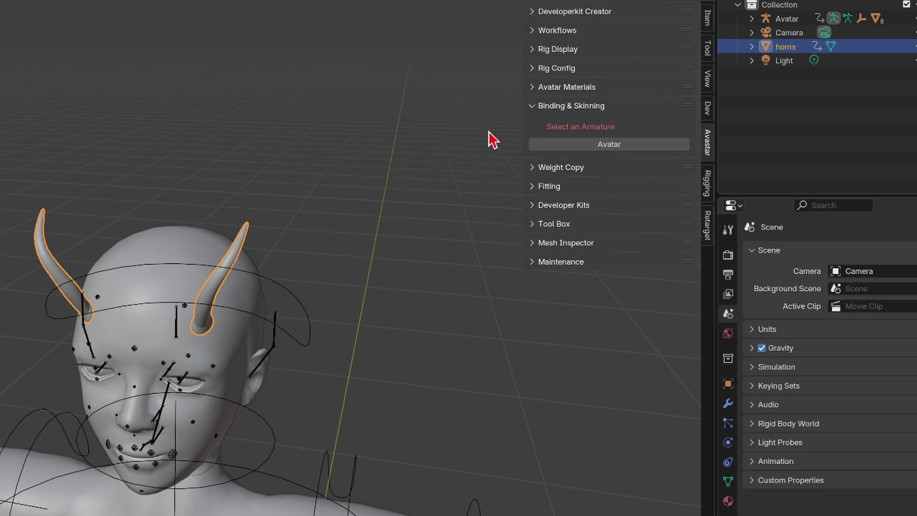
{"action": "left_click", "coordinate": [611, 146]}
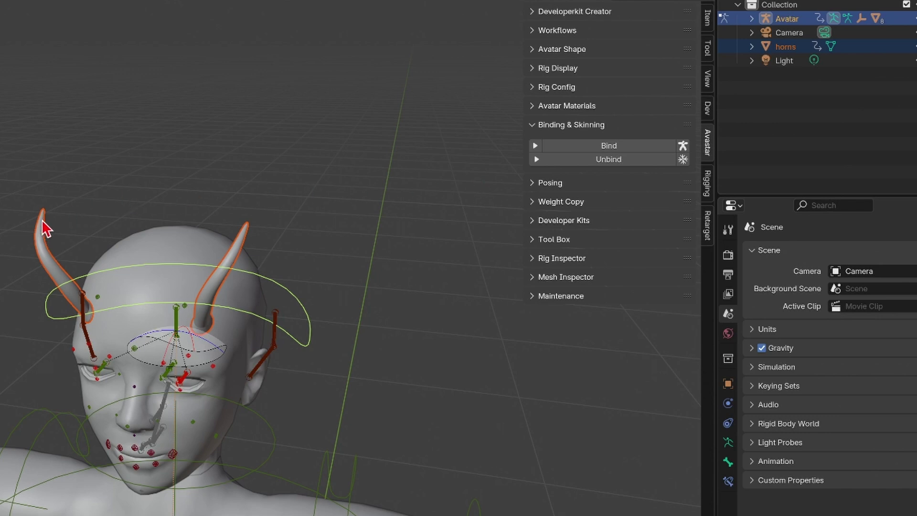
{"action": "left_click", "coordinate": [45, 262]}
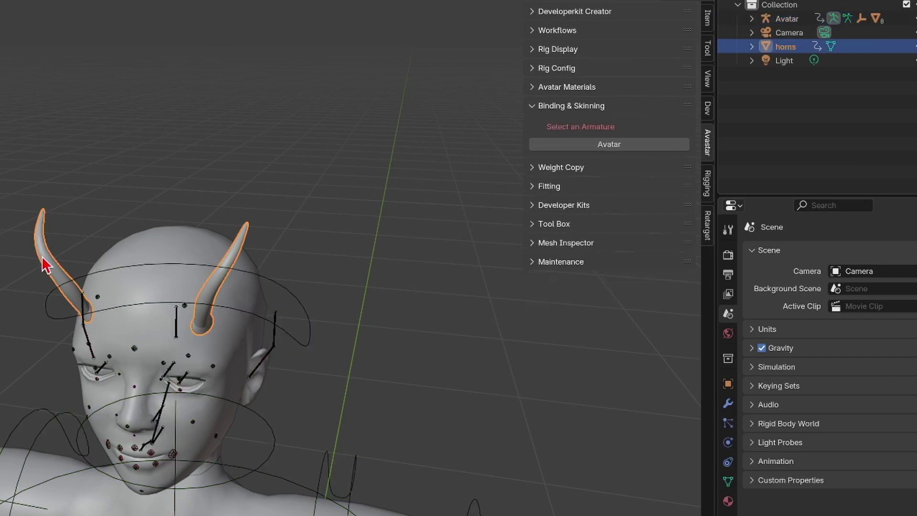
{"action": "left_click", "coordinate": [301, 302], "text": "shift"}
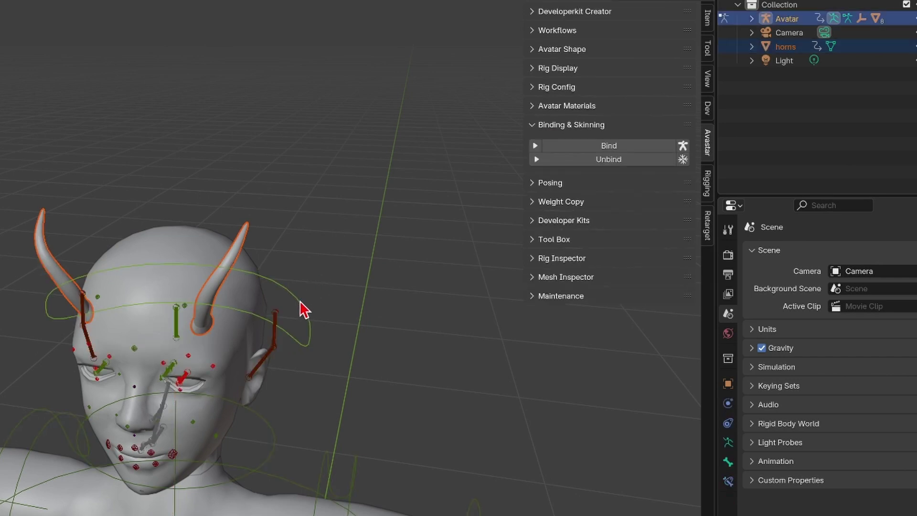
Set the Avastar bind method for the horns to Automatic from Bones
{"action": "left_click", "coordinate": [535, 146]}
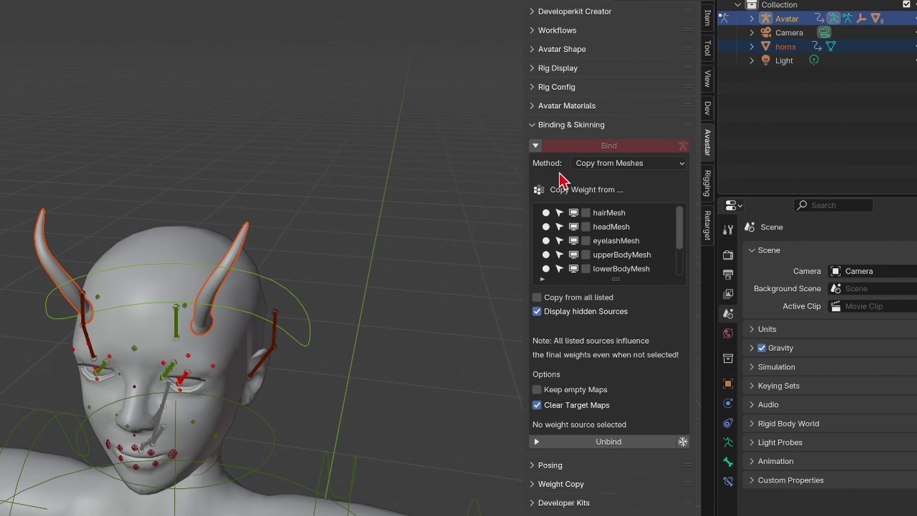
{"action": "left_click", "coordinate": [684, 163]}
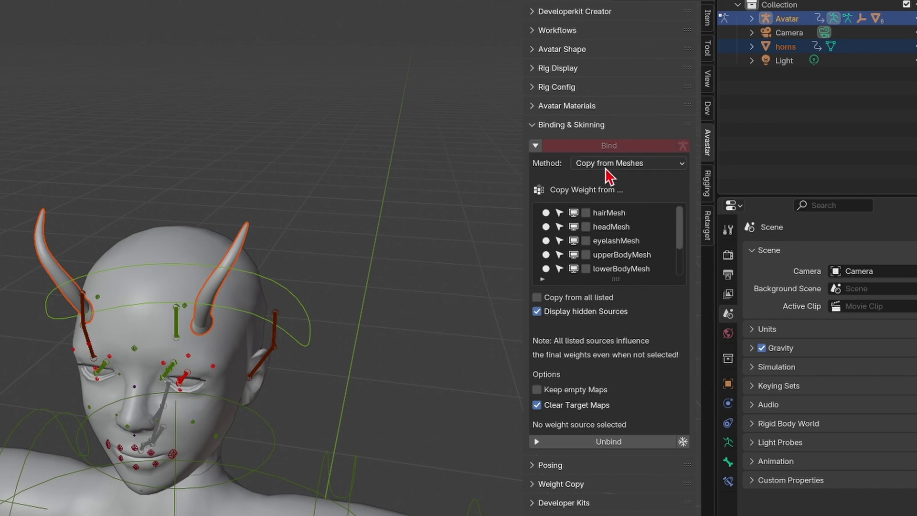
{"action": "left_click", "coordinate": [643, 165]}
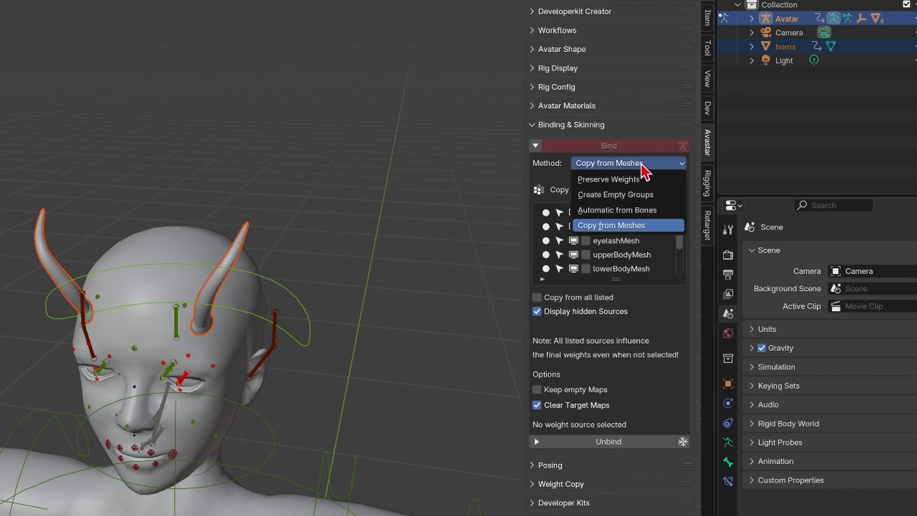
{"action": "left_click", "coordinate": [640, 211]}
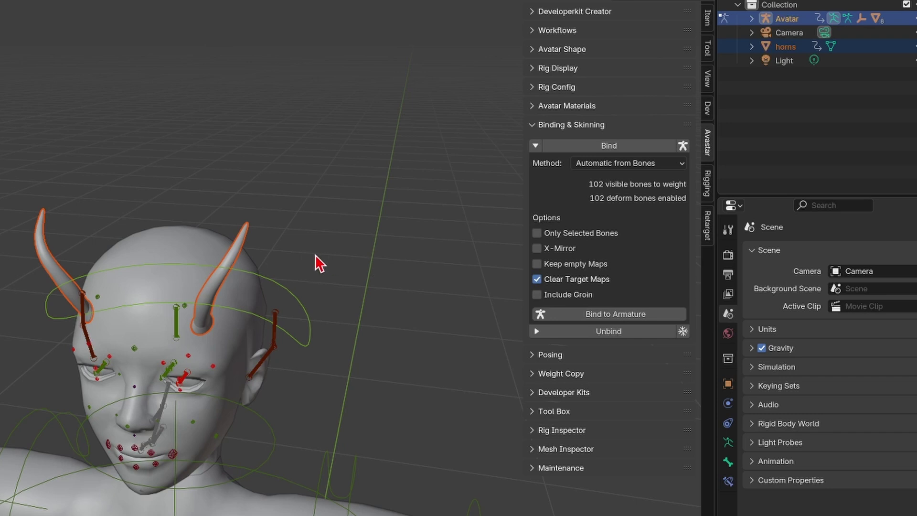
Select the head bone and hide the Legs, Arms, Head, Origin and Hand bone groups, keeping only Torso shown
{"action": "left_click", "coordinate": [306, 318]}
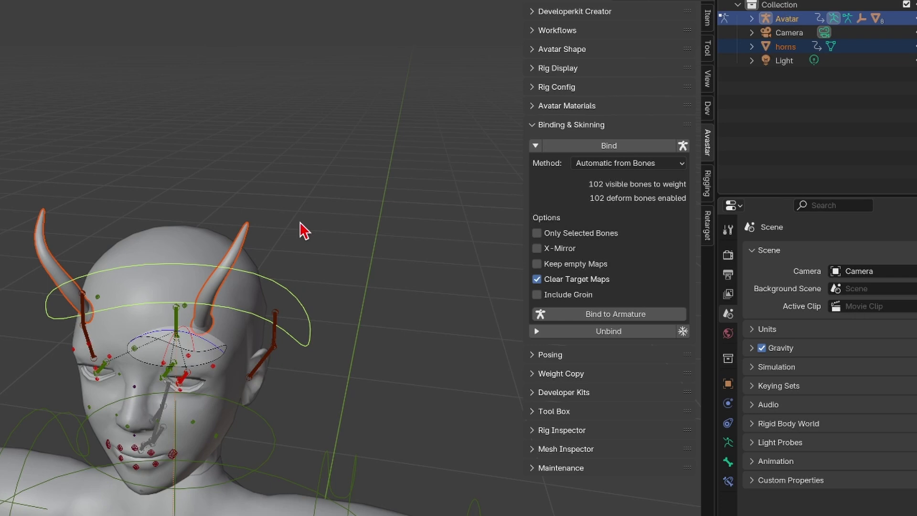
{"action": "left_click", "coordinate": [533, 71]}
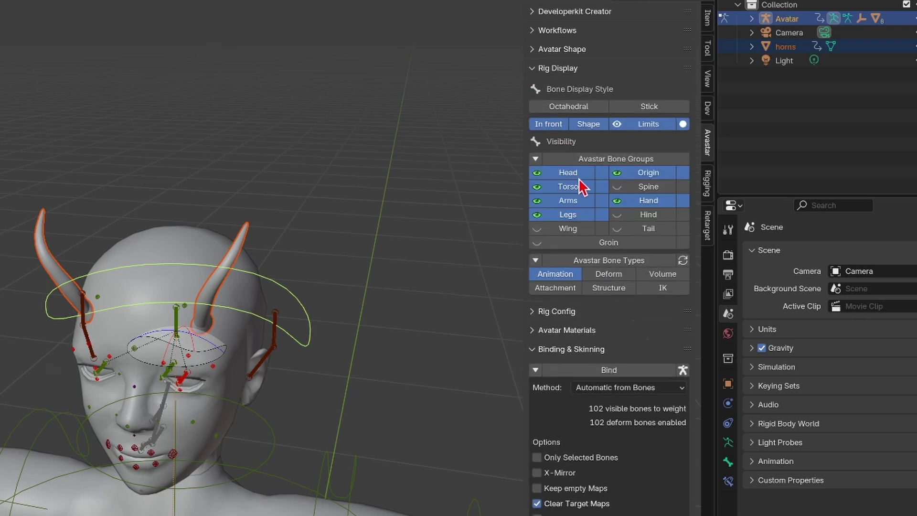
{"action": "left_click", "coordinate": [587, 215]}
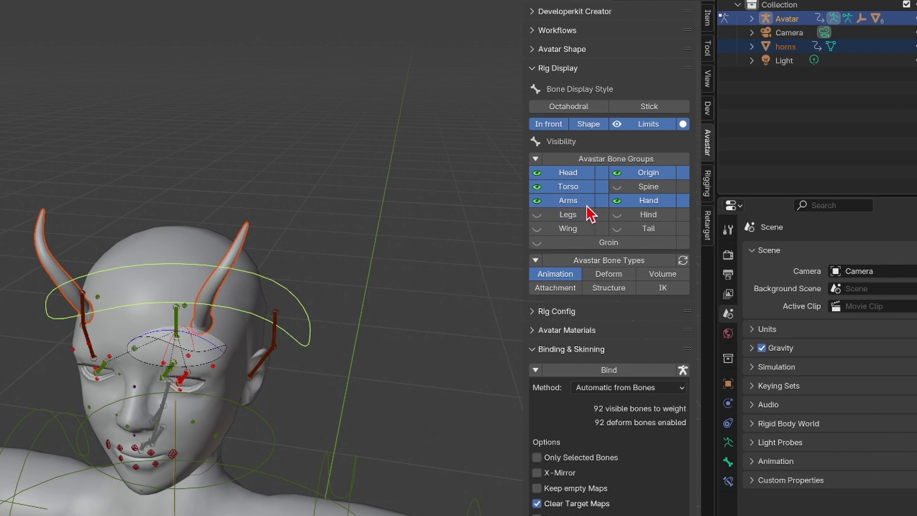
{"action": "left_click", "coordinate": [587, 201]}
{"action": "left_click", "coordinate": [586, 173]}
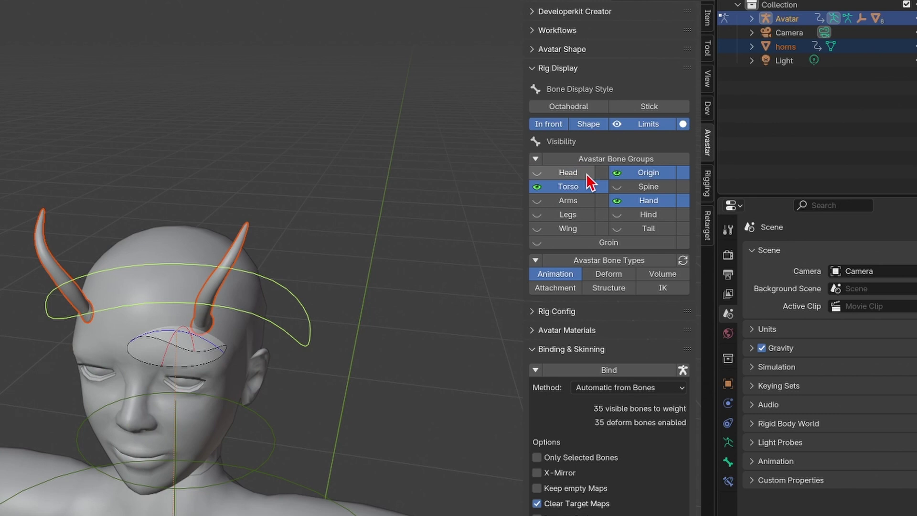
{"action": "left_click", "coordinate": [658, 172]}
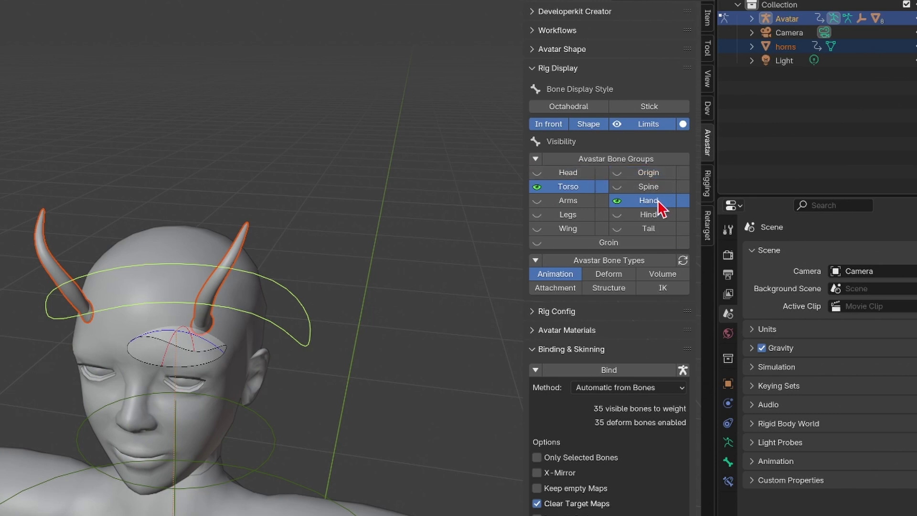
{"action": "left_click", "coordinate": [658, 201]}
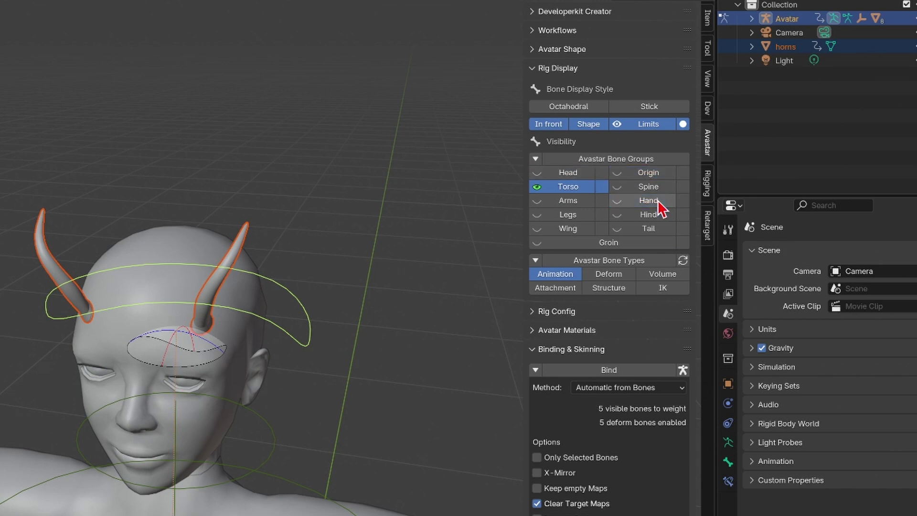
Turn off the rig's custom bone shapes and rotation limits display, leaving In front enabled
{"action": "left_click", "coordinate": [594, 126]}
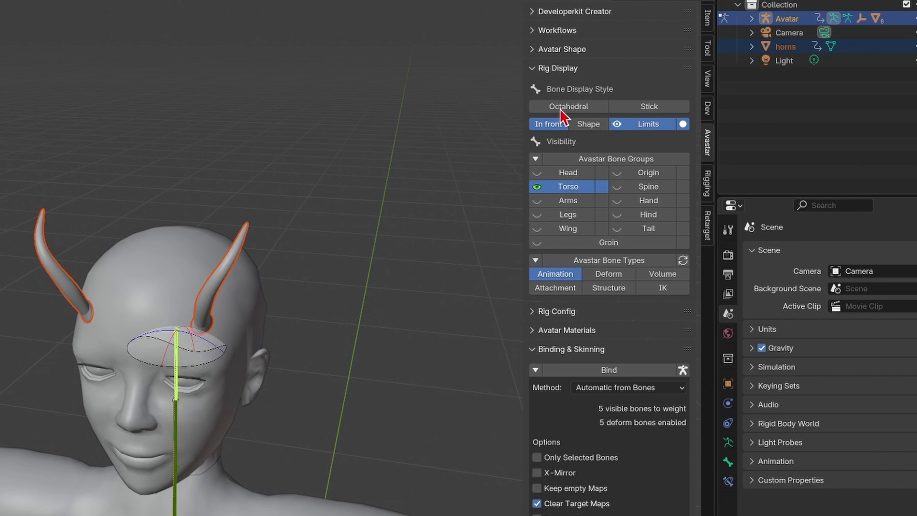
{"action": "left_click", "coordinate": [631, 124]}
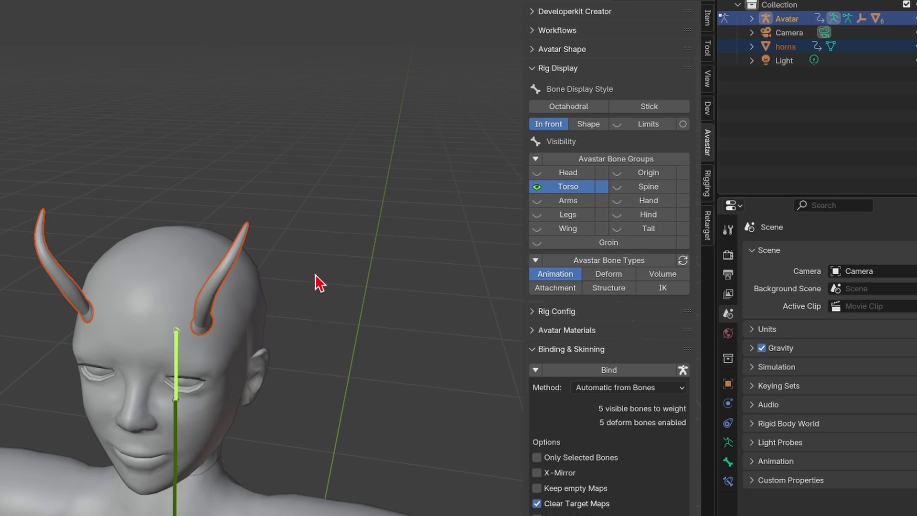
{"action": "left_click", "coordinate": [534, 68]}
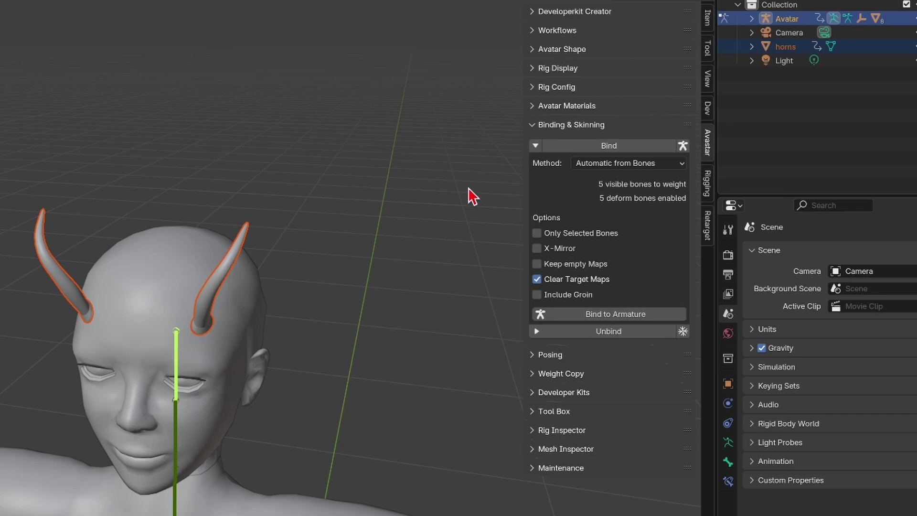
Bind the horns to the armature with Only Selected Bones enabled, and inspect the horns' vertex groups
{"action": "left_click", "coordinate": [537, 234]}
{"action": "left_click", "coordinate": [667, 315]}
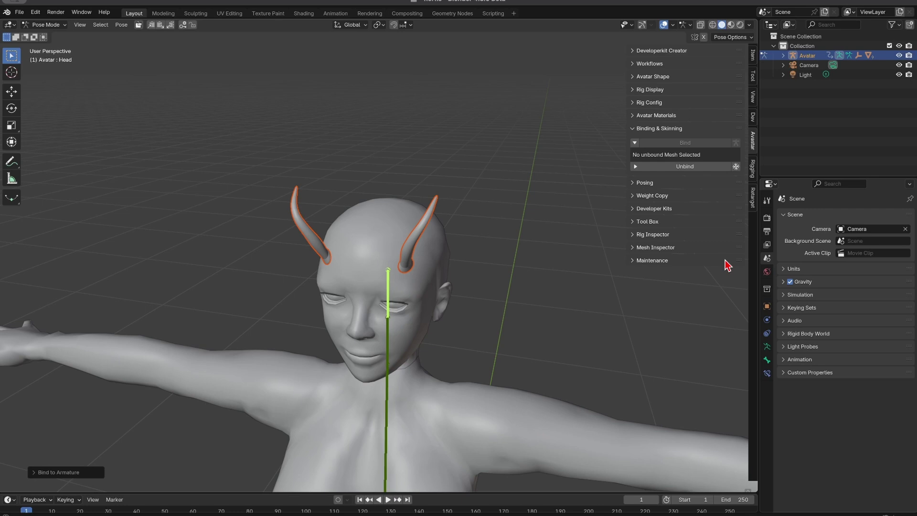
{"action": "left_click", "coordinate": [313, 234]}
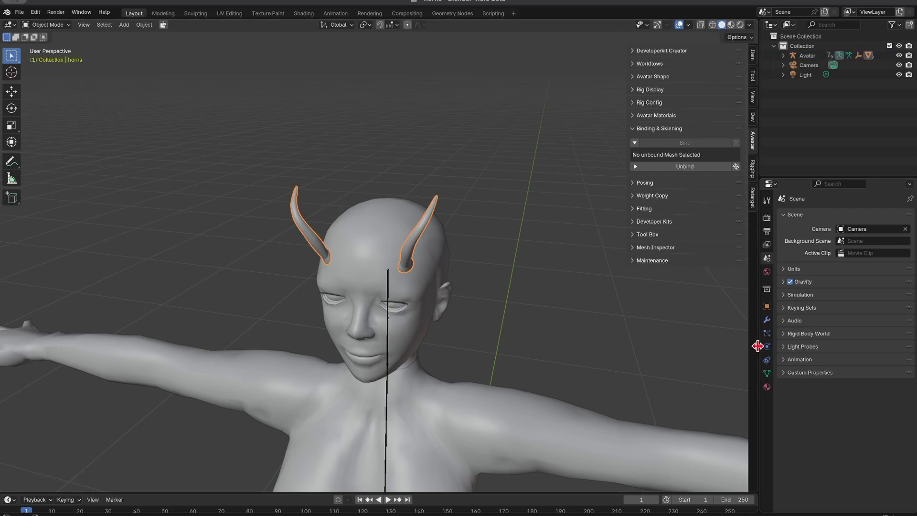
{"action": "left_click", "coordinate": [767, 374]}
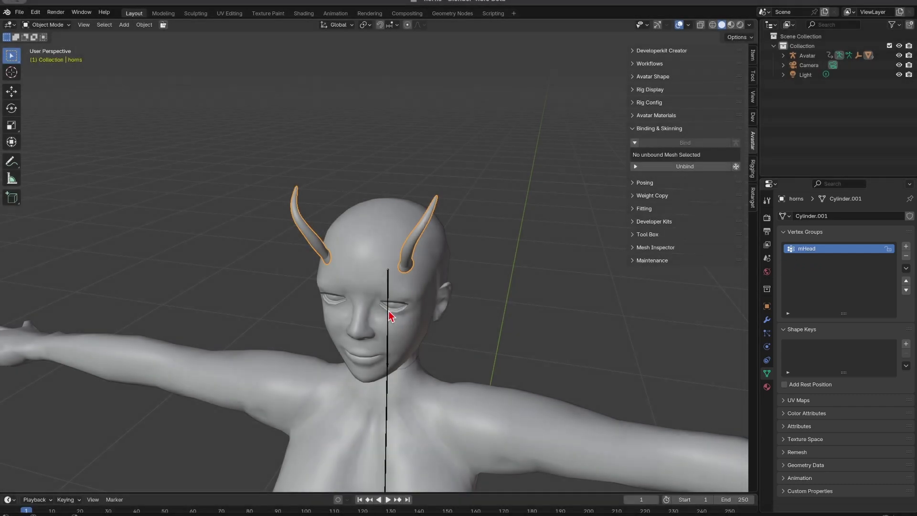
Test-rotate the head bone in Pose Mode from the front view to check the horns' binding, and cancel the rotation
{"action": "left_click", "coordinate": [388, 315]}
{"action": "key", "text": "ctrl+Tab"}
{"action": "key", "text": "KP_1"}
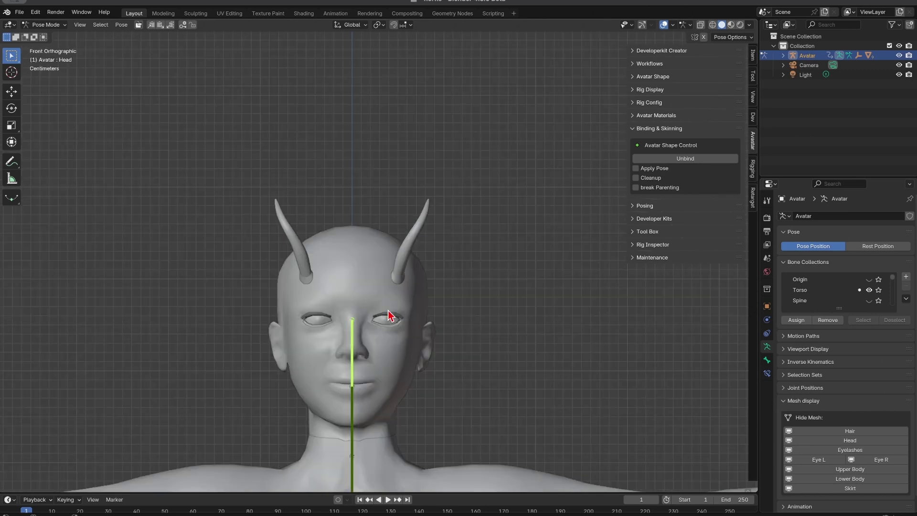
{"action": "key", "text": "r"}
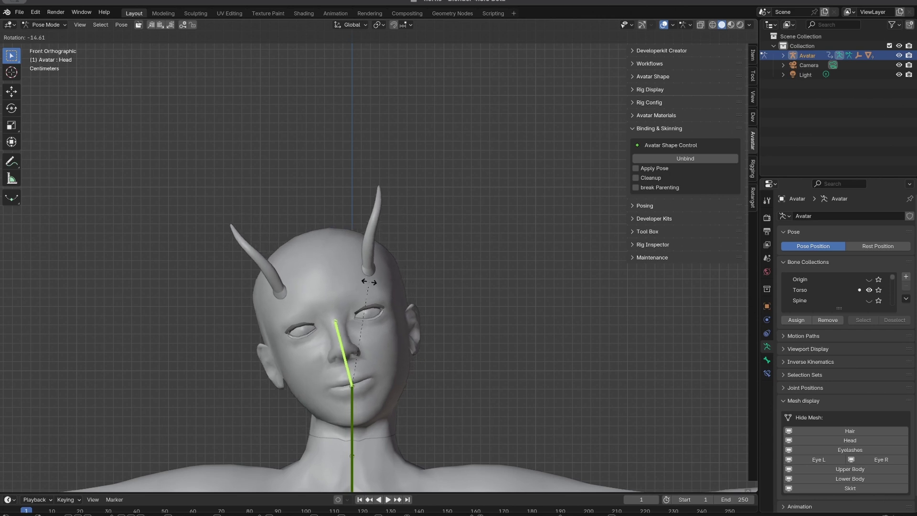
{"action": "right_click", "coordinate": [371, 288]}
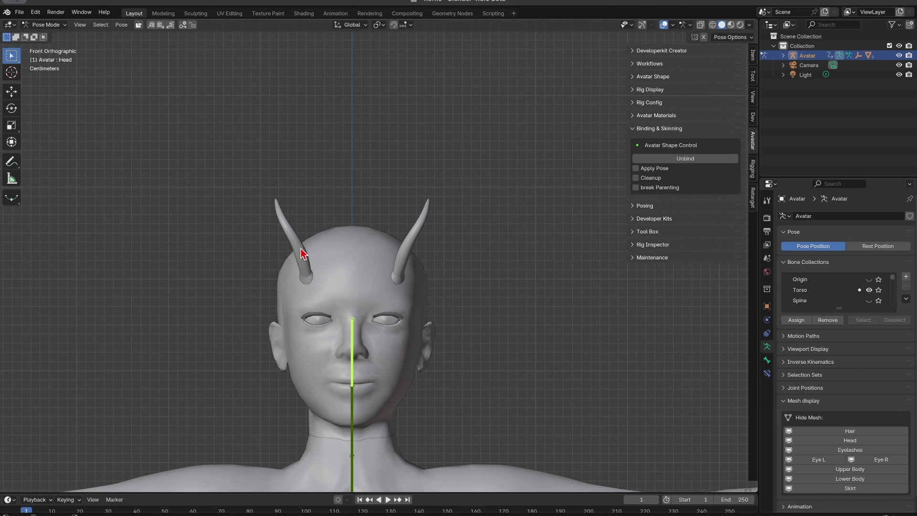
Undo the horns' binding and bind them to the armature again with Automatic from Bones and Only Selected Bones enabled
{"action": "left_click", "coordinate": [333, 257]}
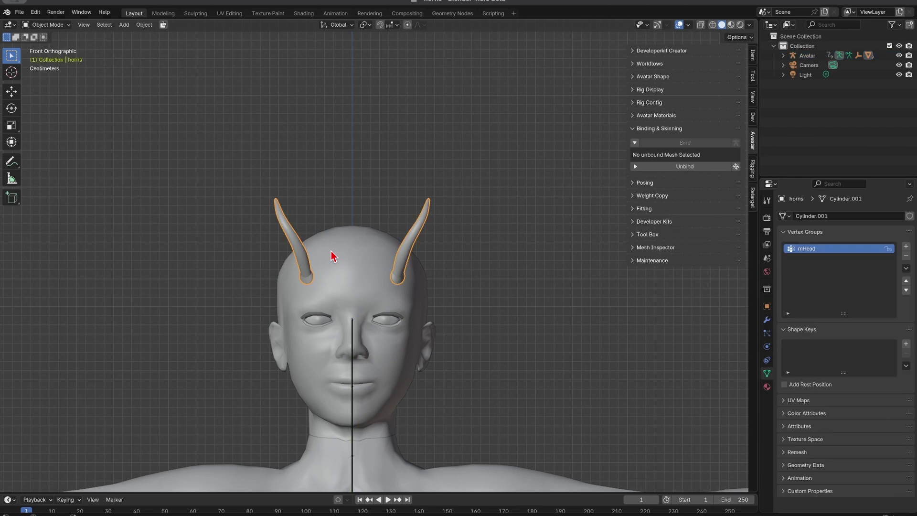
{"action": "key", "text": "ctrl+z"}
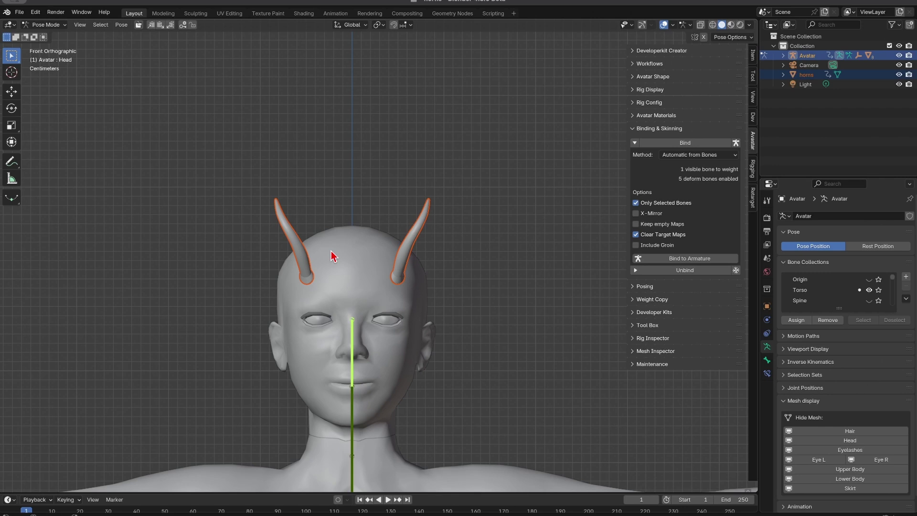
{"action": "left_click", "coordinate": [661, 262]}
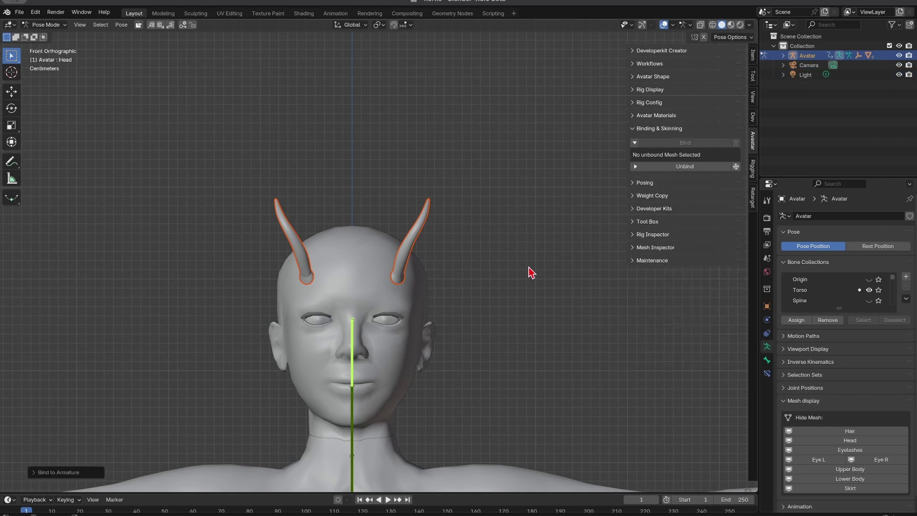
Select the bound horns, show the Unbind options and turn off apply Modifiers
{"action": "left_click", "coordinate": [423, 226]}
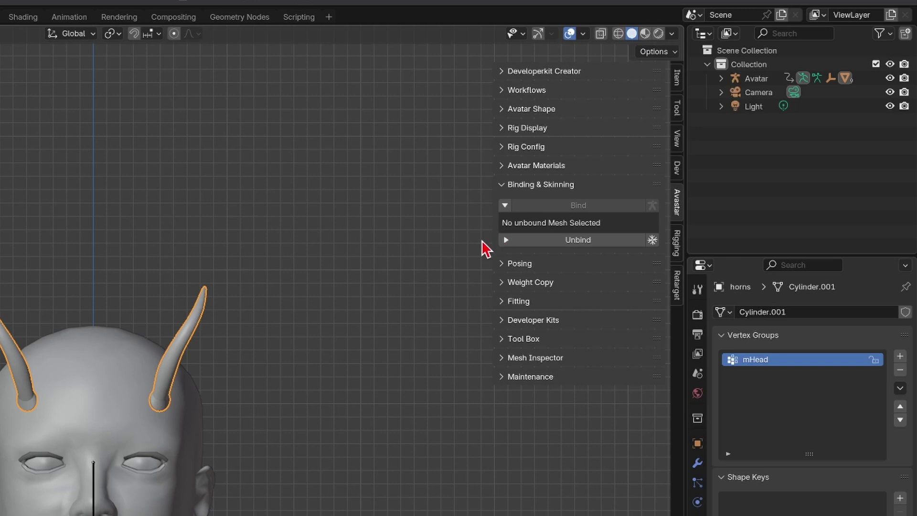
{"action": "left_click", "coordinate": [508, 240]}
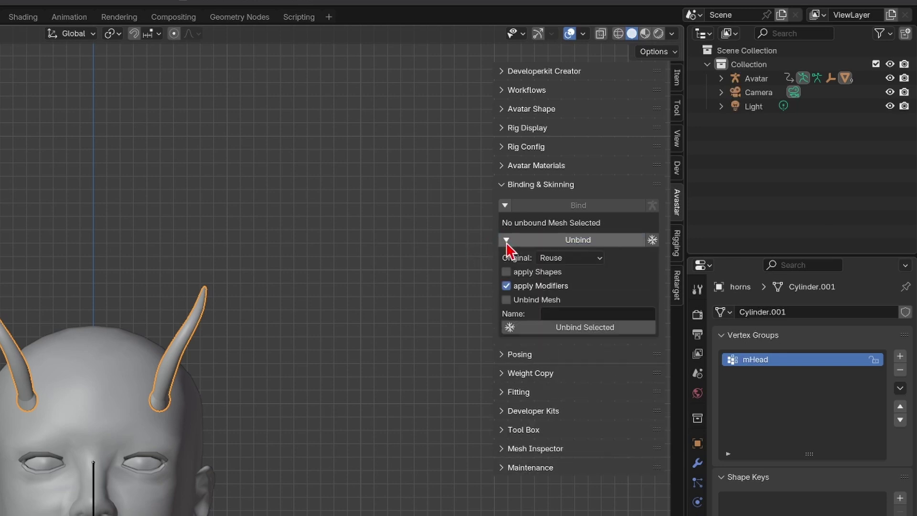
{"action": "left_click", "coordinate": [506, 287]}
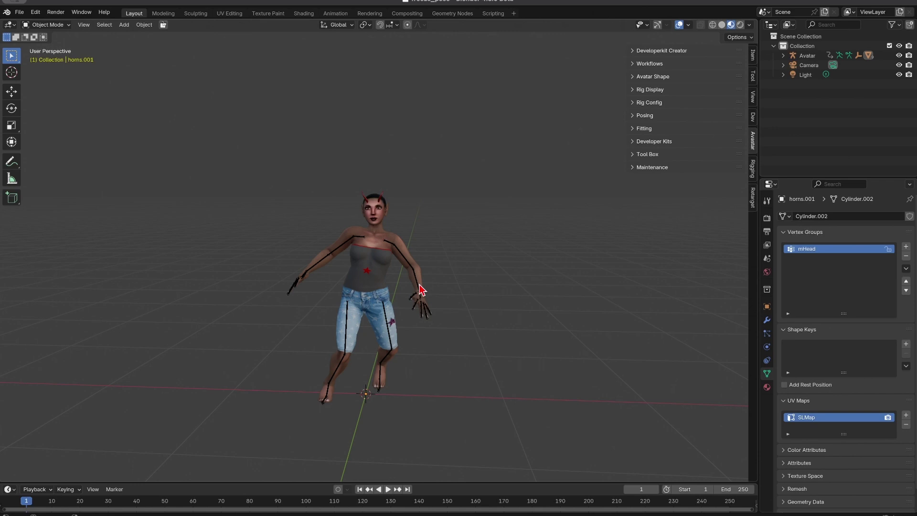
Select the posed avatar's horns and set Unbind to reuse the original, with apply Shapes and apply Modifiers enabled
{"action": "left_click", "coordinate": [382, 201]}
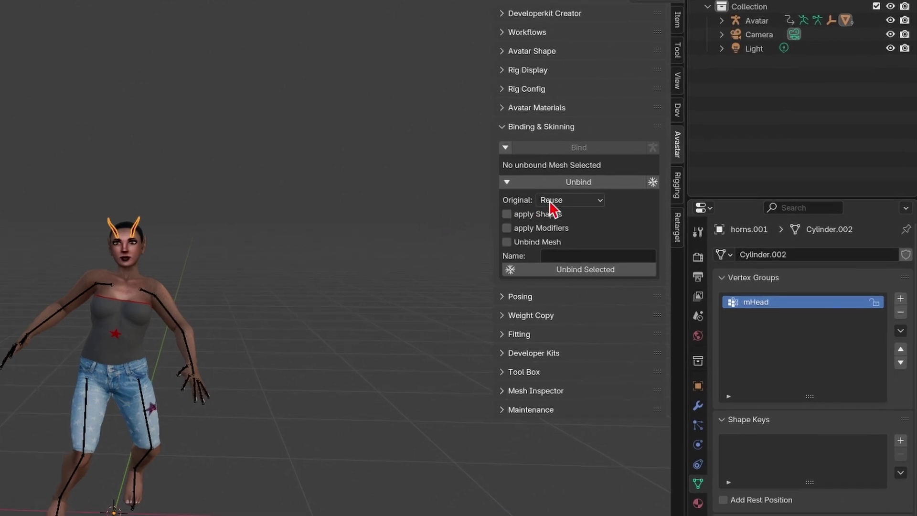
{"action": "left_click", "coordinate": [599, 204]}
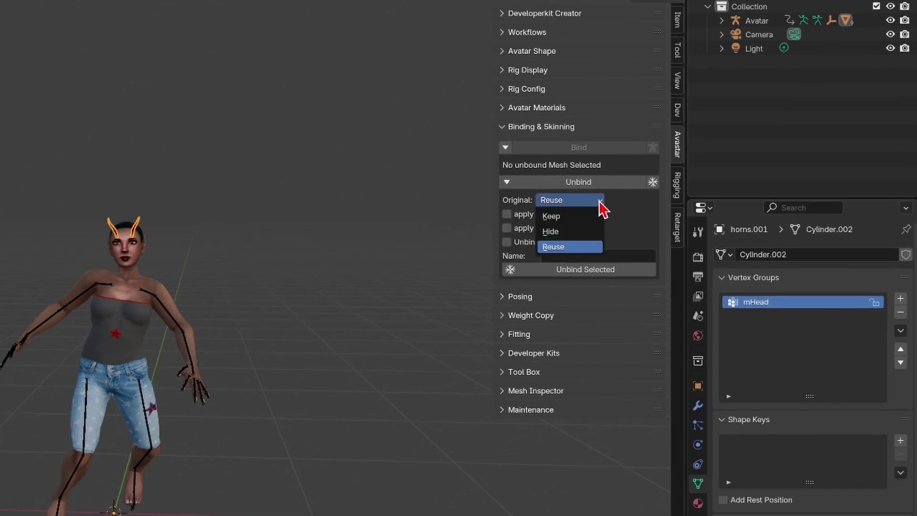
{"action": "left_click", "coordinate": [569, 250]}
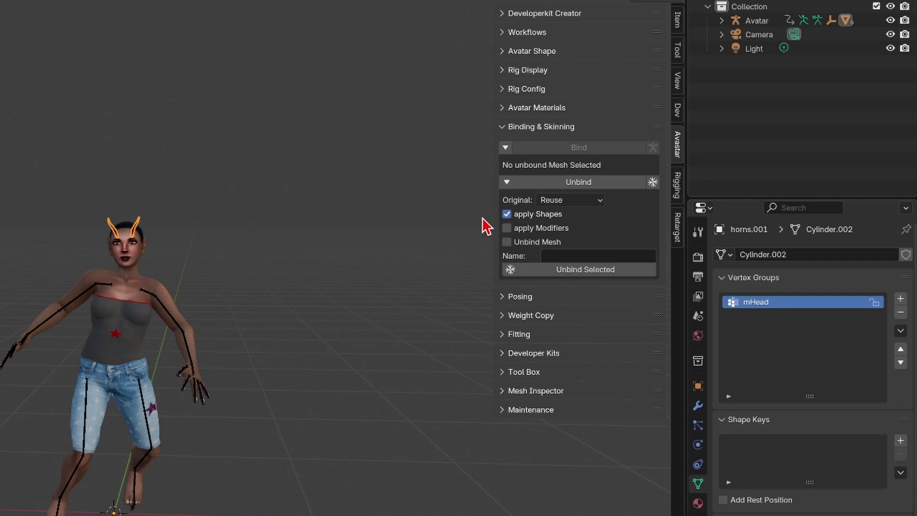
{"action": "left_click", "coordinate": [507, 229]}
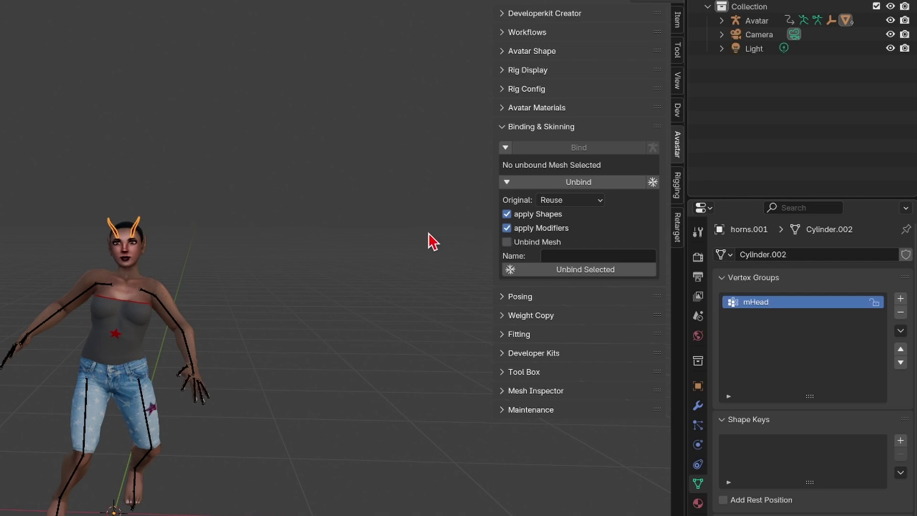
Enable Unbind Mesh along with its Apply Pose, Remove Weight Groups, Cleanup and Remove Armature options
{"action": "left_click", "coordinate": [507, 243]}
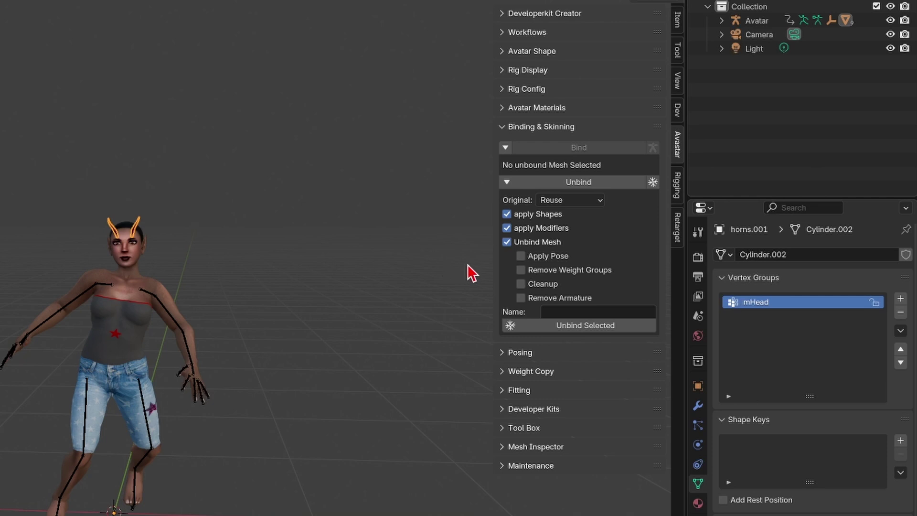
{"action": "left_click", "coordinate": [520, 257]}
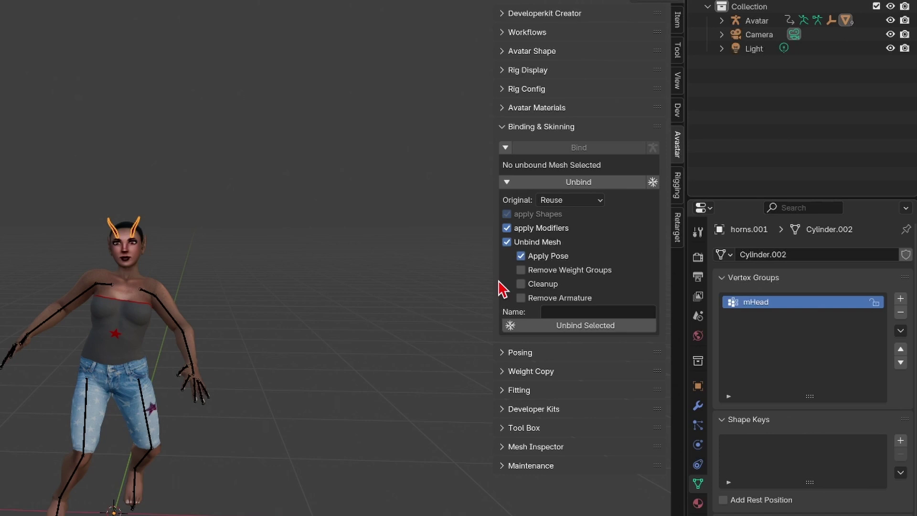
{"action": "left_click", "coordinate": [522, 271]}
{"action": "left_click", "coordinate": [521, 284]}
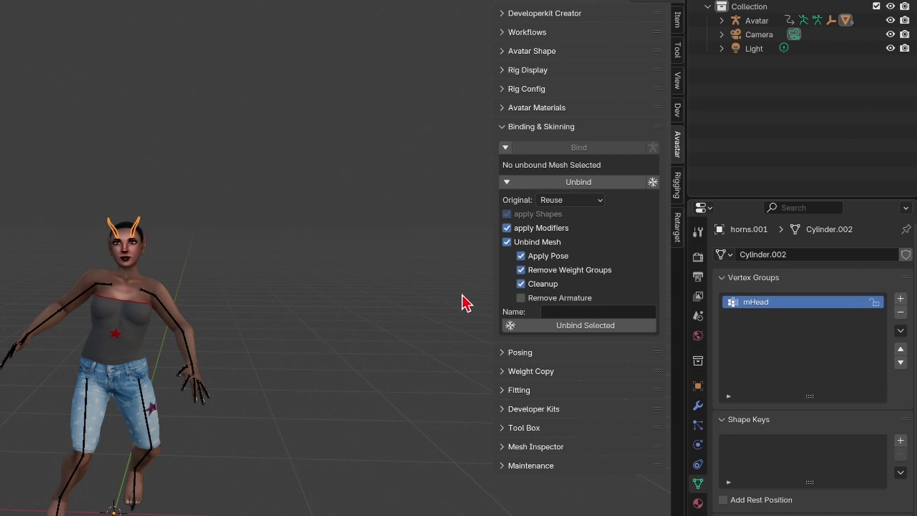
{"action": "left_click", "coordinate": [522, 298]}
Add the head, upper body and lower body meshes to the selection and enable join Parts with Weld Parts
{"action": "left_click", "coordinate": [124, 258]}
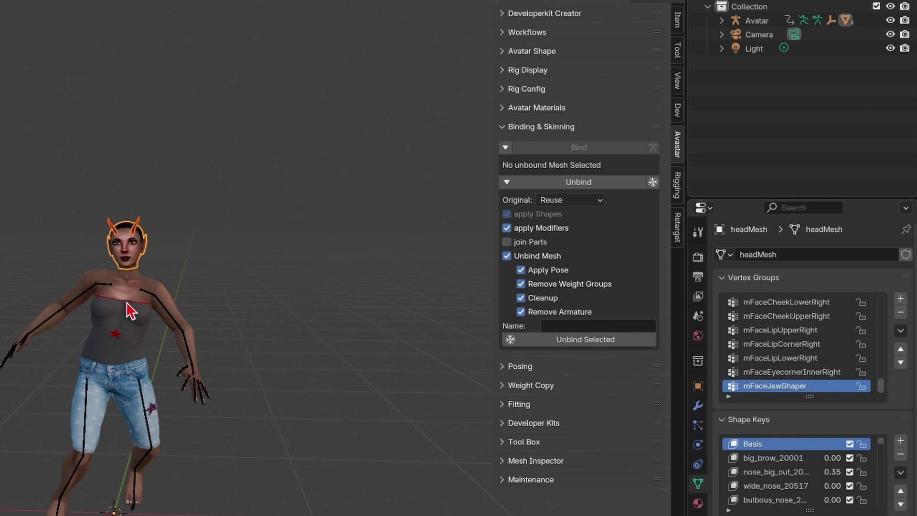
{"action": "left_click", "coordinate": [130, 311], "text": "shift"}
{"action": "left_click", "coordinate": [126, 370], "text": "shift"}
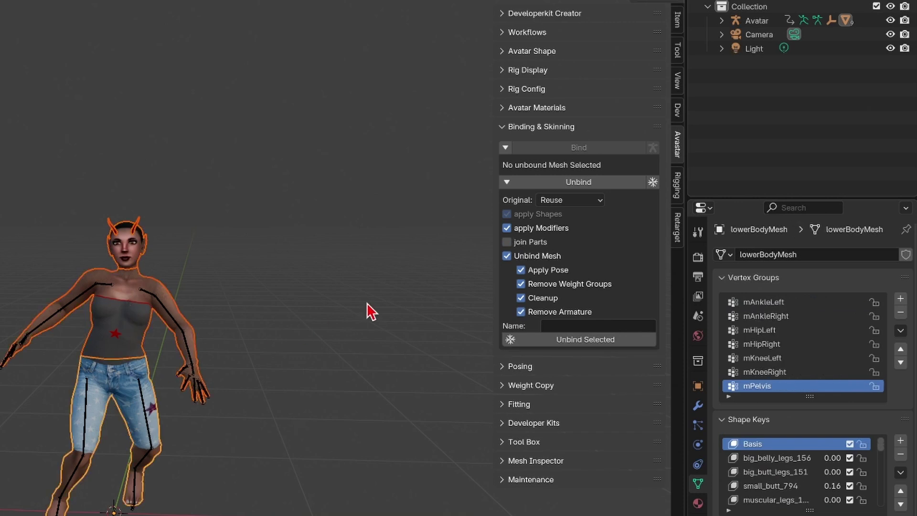
{"action": "left_click", "coordinate": [506, 243]}
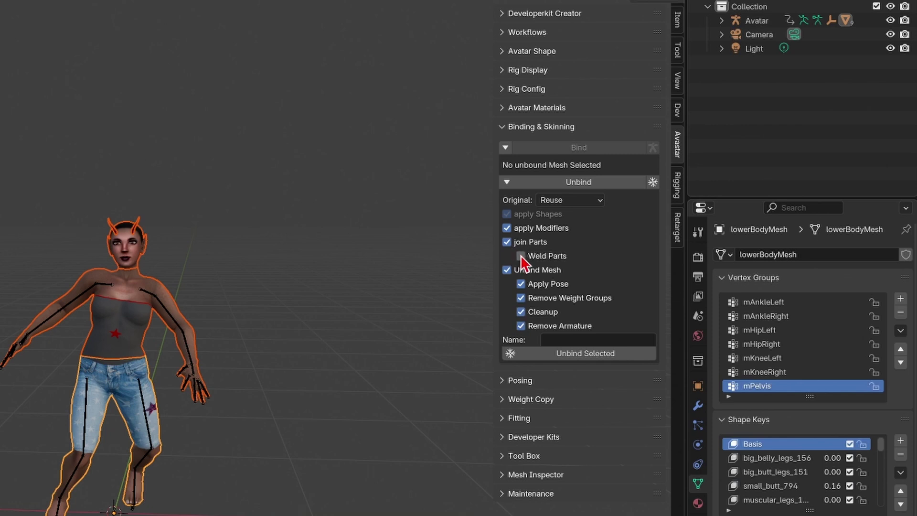
{"action": "left_click", "coordinate": [521, 256]}
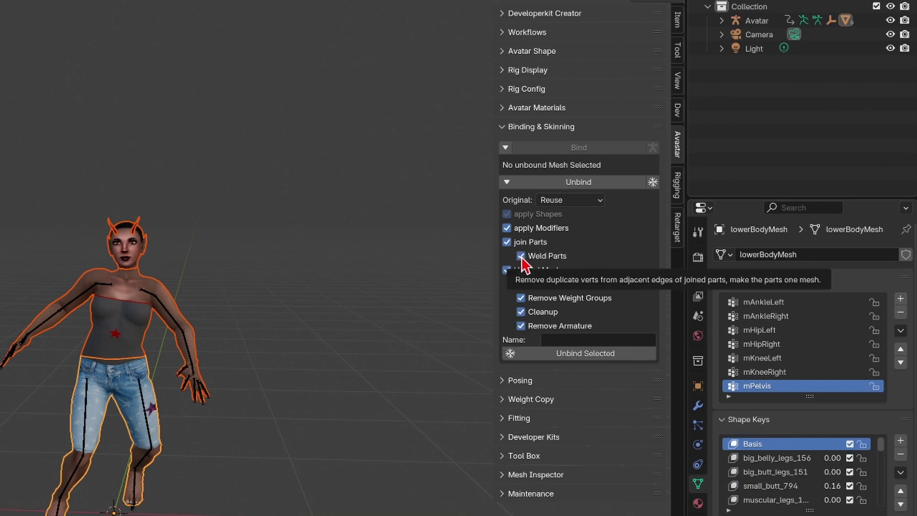
Turn off Remove Armature and apply Shapes, leave Apply Pose enabled, and unbind the selected avatar meshes
{"action": "left_click", "coordinate": [519, 328]}
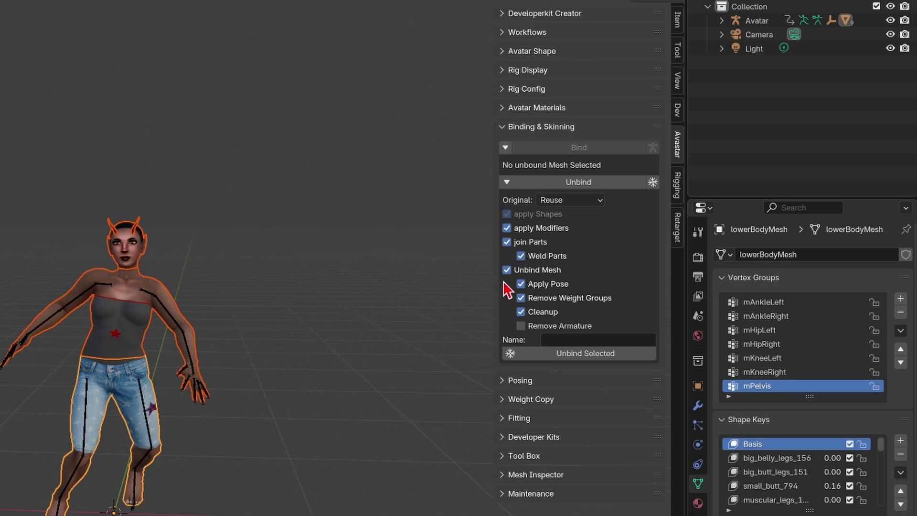
{"action": "left_click", "coordinate": [521, 283]}
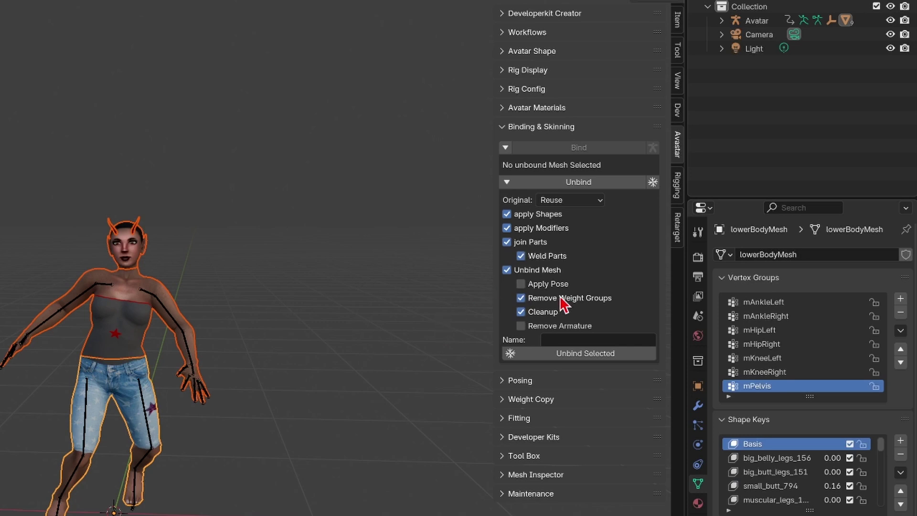
{"action": "left_click", "coordinate": [507, 214]}
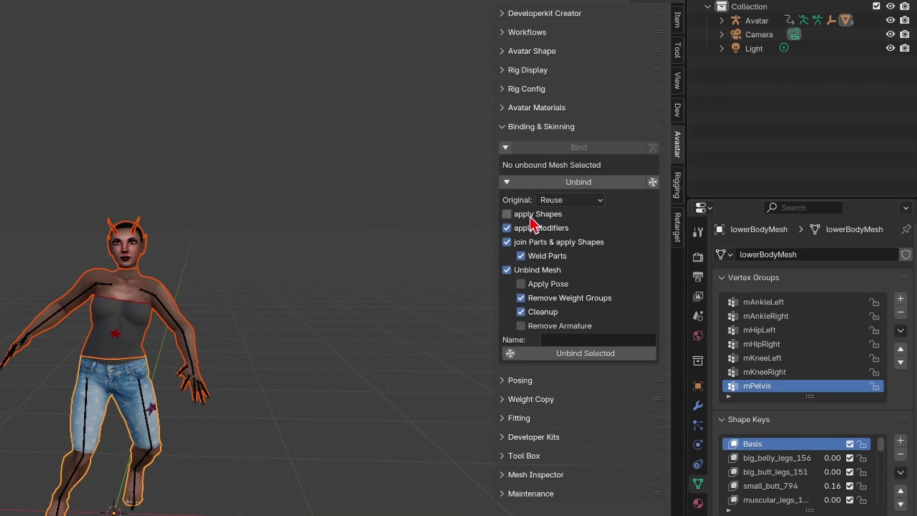
{"action": "left_click", "coordinate": [522, 285]}
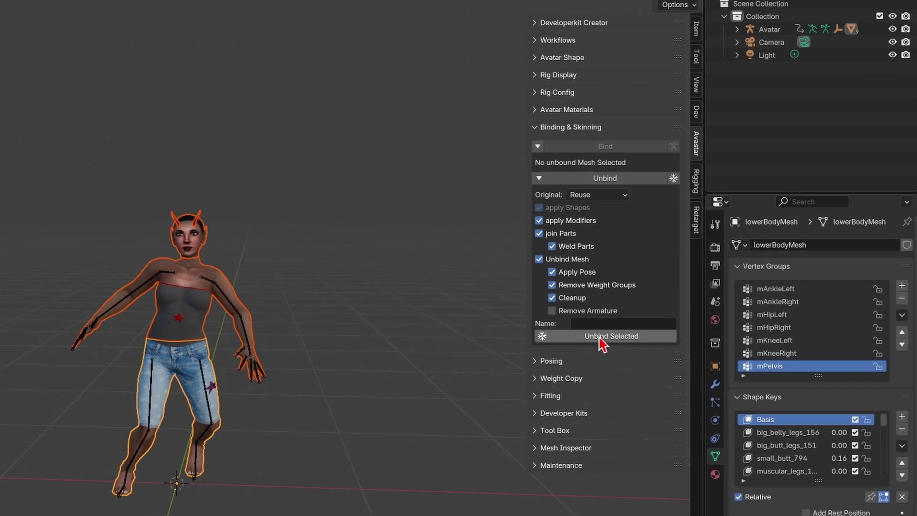
{"action": "left_click", "coordinate": [600, 337]}
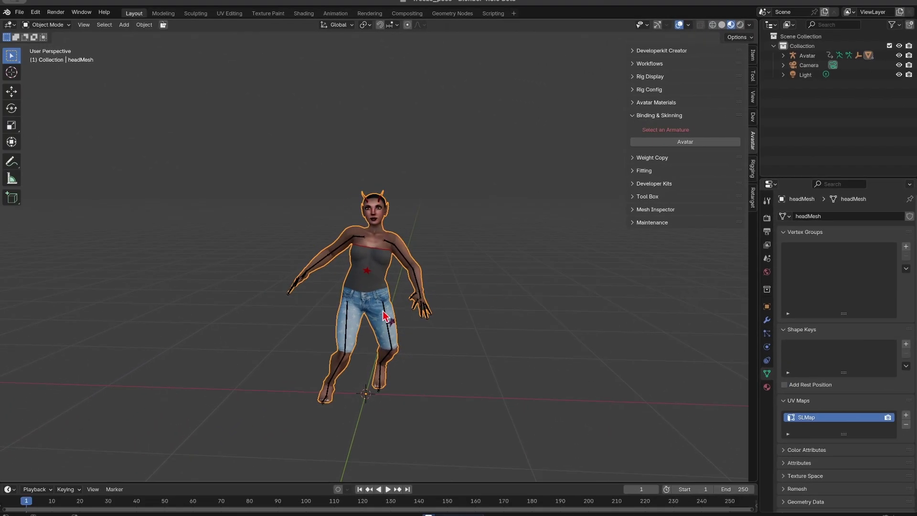